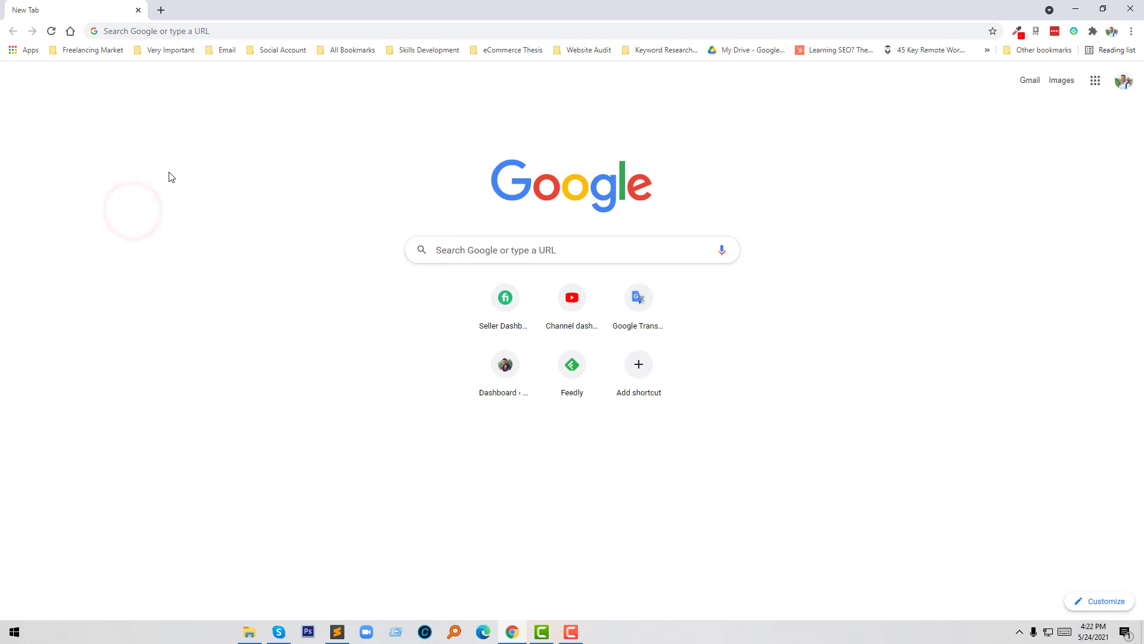
# Go to shopify.com and log in to the Dogger Eats store admin
pyautogui.click(237, 32)
pyautogui.write('shopify.com')
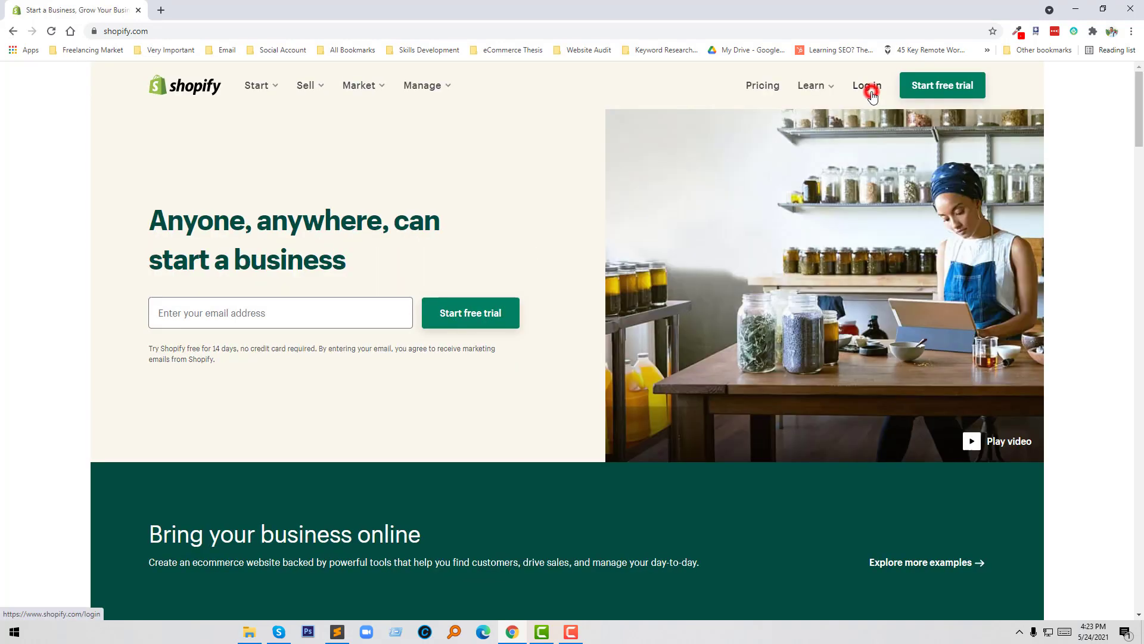
pyautogui.click(868, 85)
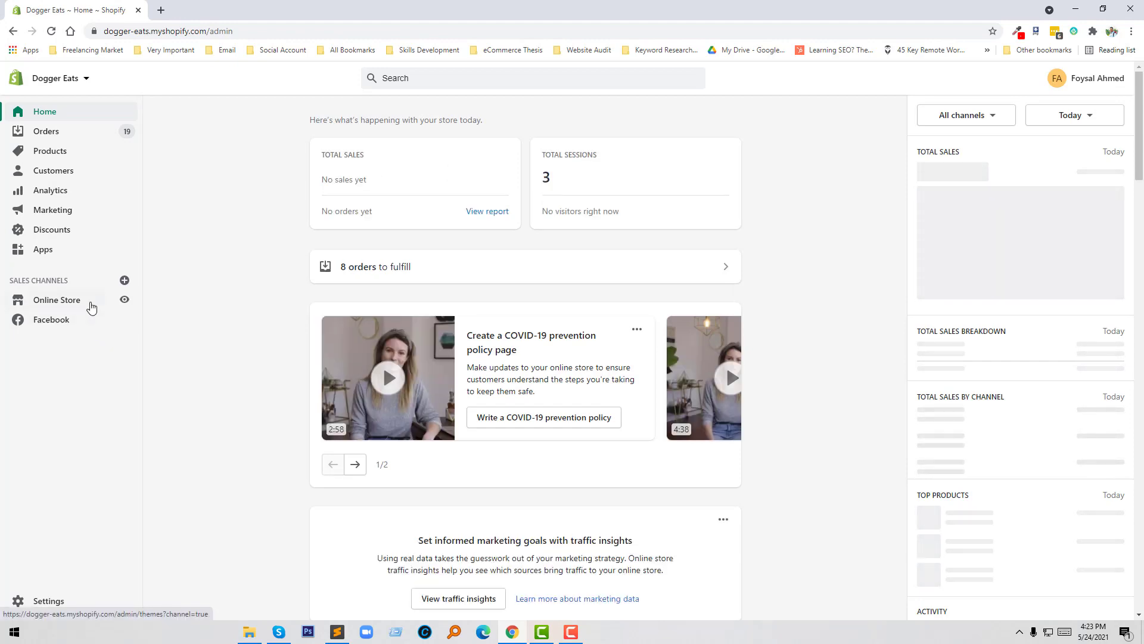
# Go to Online Store and customize the live Brooklyn theme
pyautogui.click(56, 300)
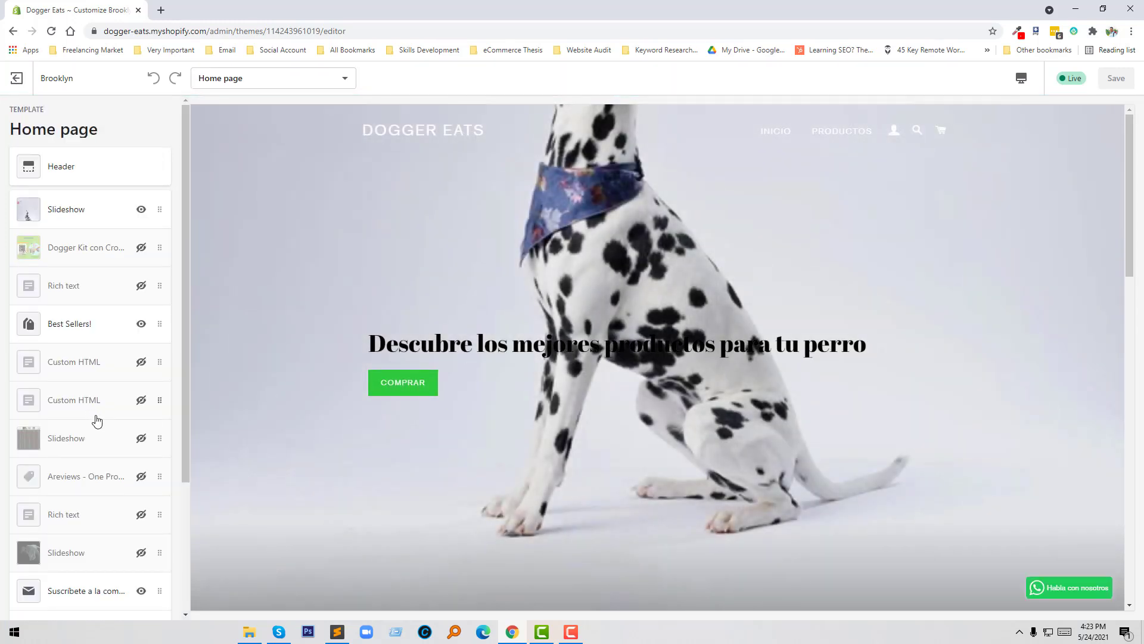
pyautogui.scroll(-3, 97, 421)
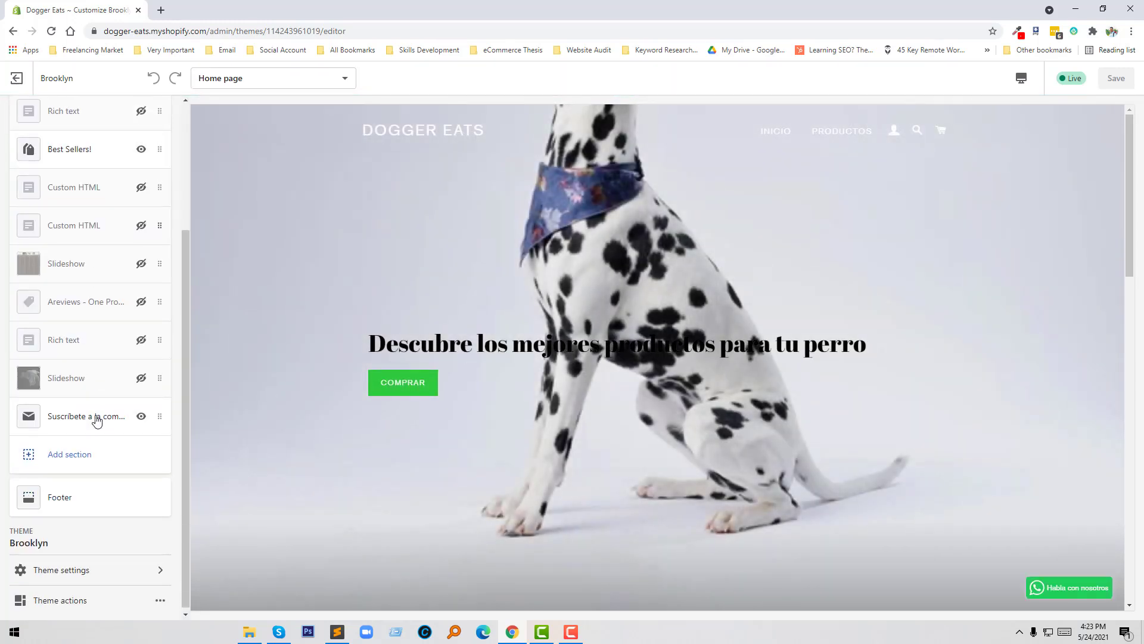
# Add a Custom HTML section to the home page above the footer
pyautogui.click(80, 452)
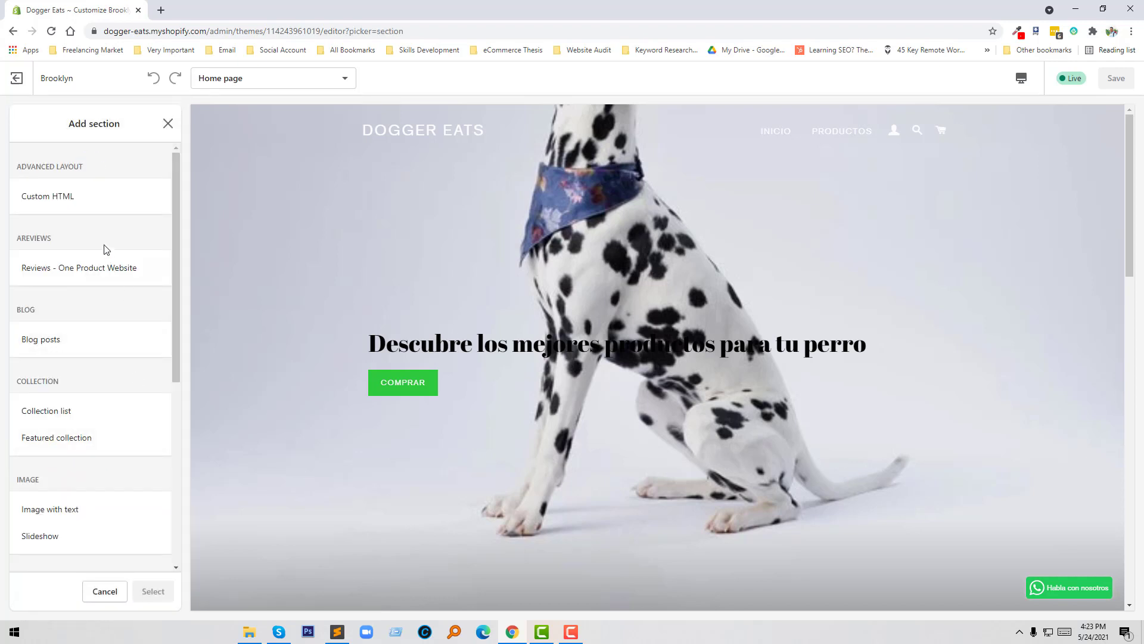
pyautogui.click(92, 196)
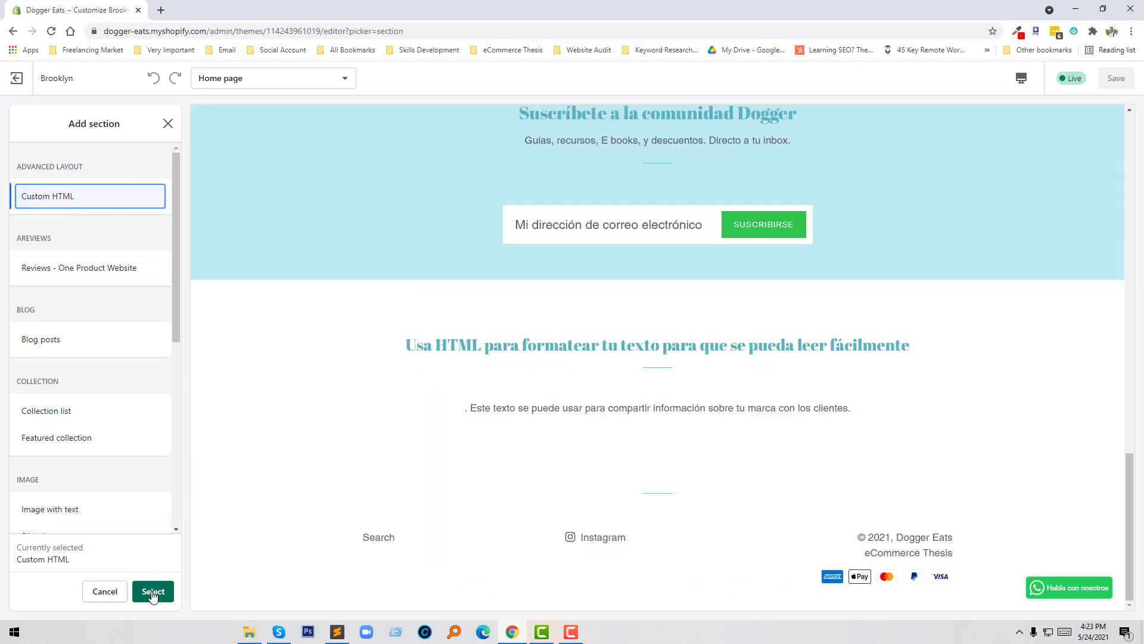
pyautogui.click(153, 591)
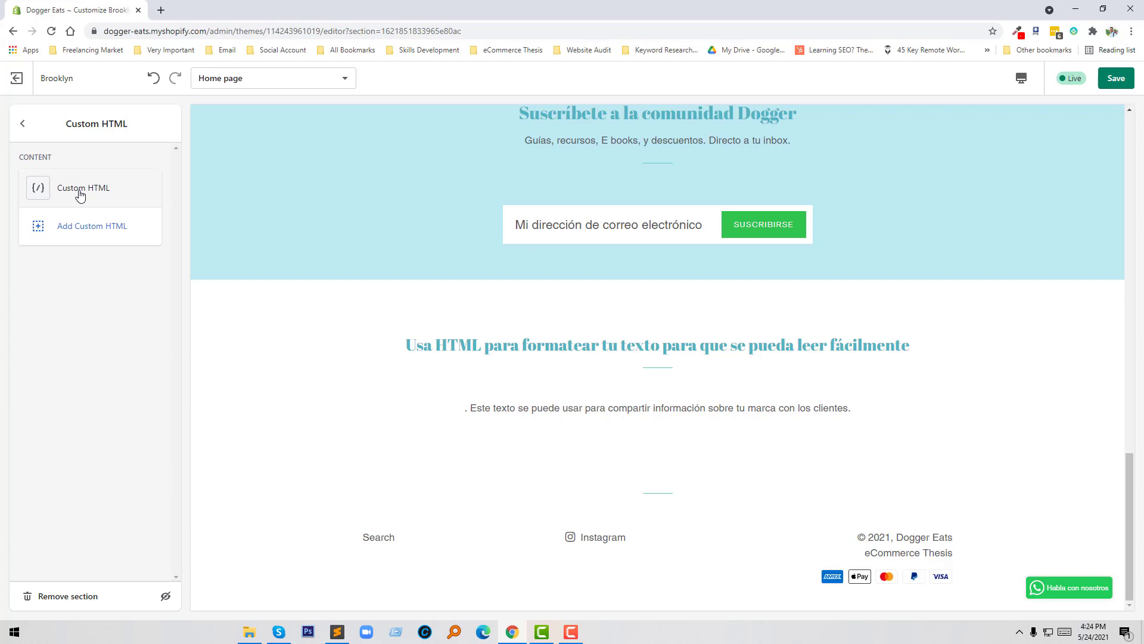
# Clear the Custom HTML block's placeholder code so the field is empty
pyautogui.click(115, 188)
pyautogui.click(109, 215)
pyautogui.hotkey('ctrl', 'a')
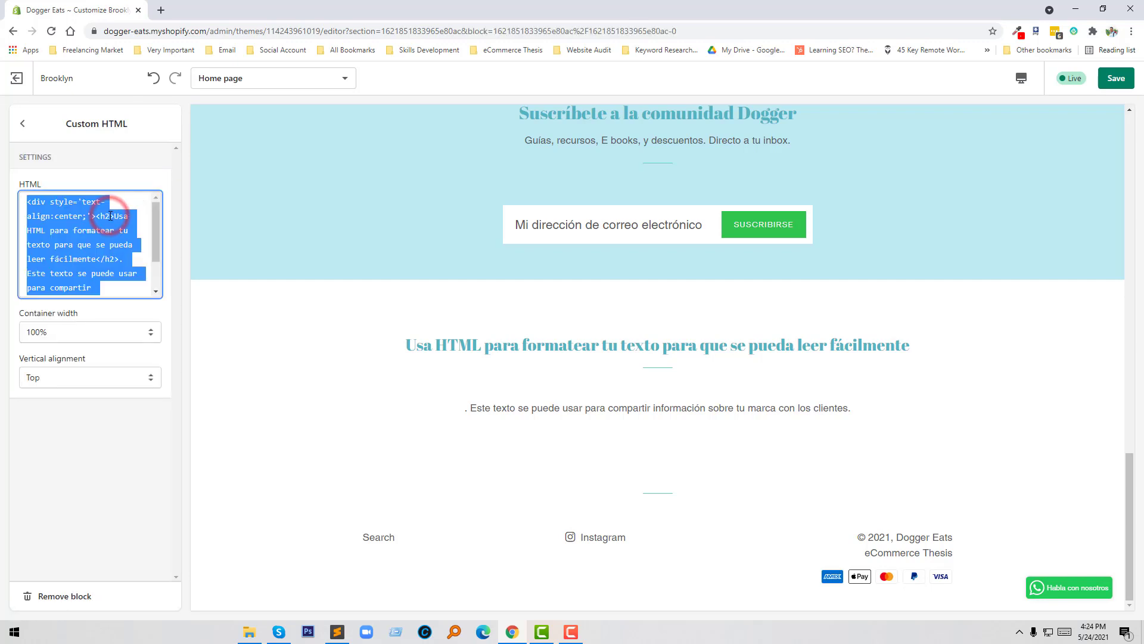
pyautogui.press('BackSpace')
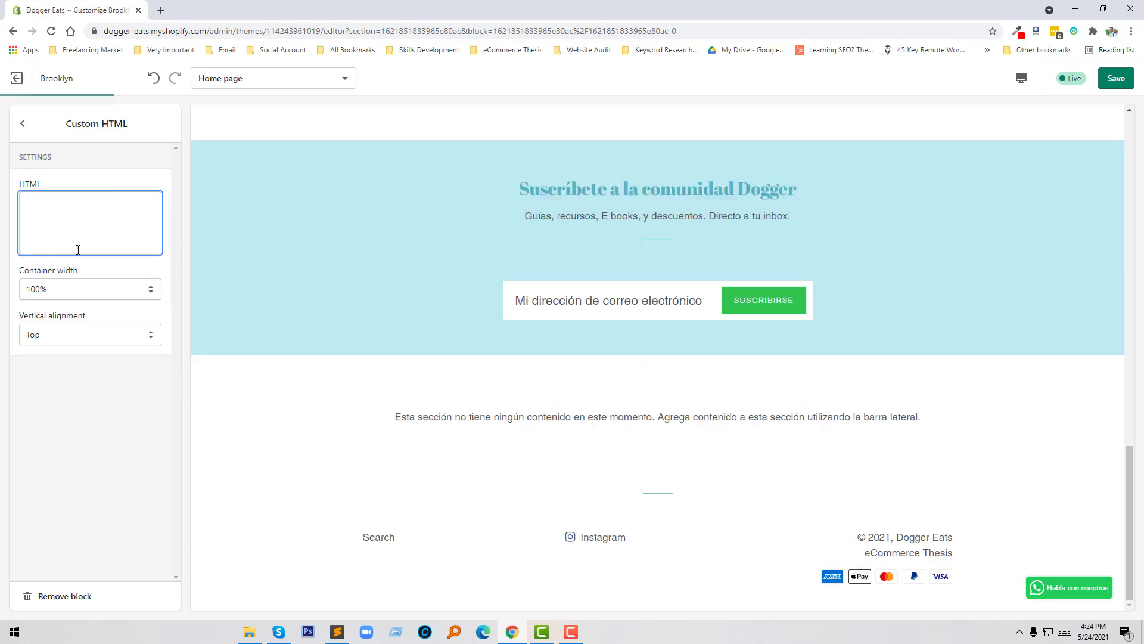
# Bring Sublime Text with the video-embed snippet to the front
pyautogui.click(338, 631)
pyautogui.click(294, 548)
pyautogui.click(338, 632)
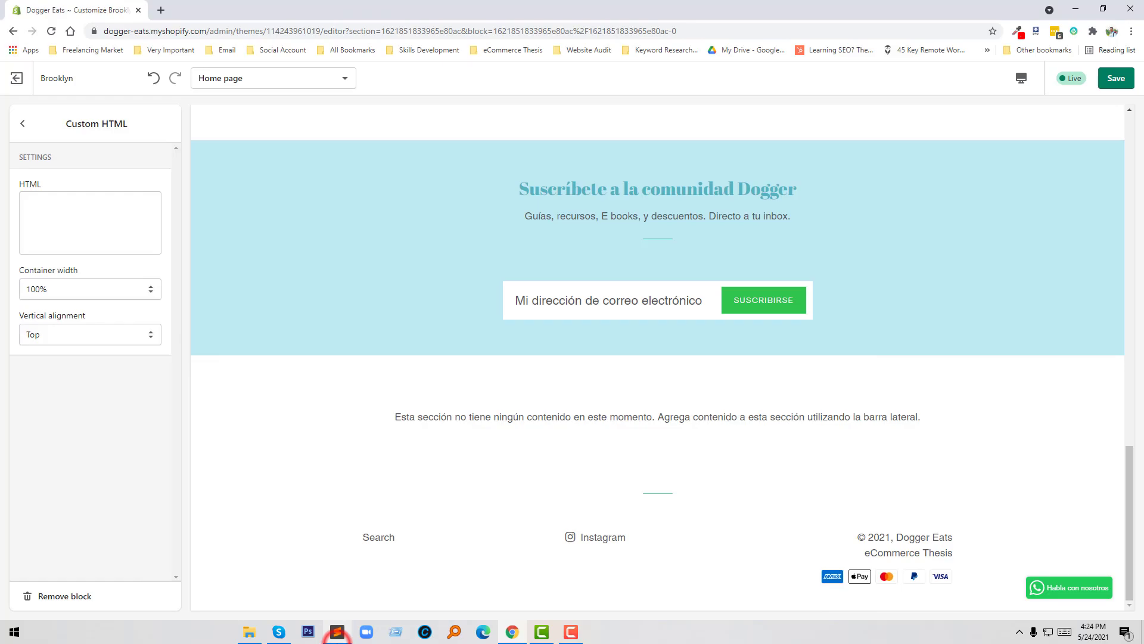
# Copy the whole <video> tag block (lines 16–25) from index.html
pyautogui.click(338, 633)
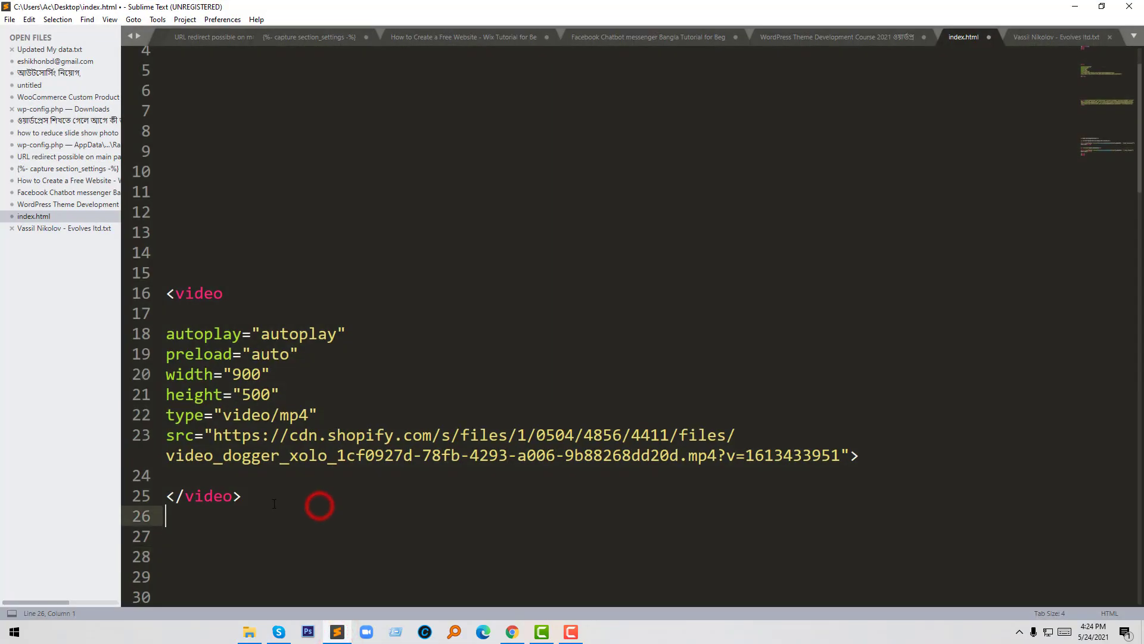
pyautogui.moveTo(320, 506); pyautogui.dragTo(166, 294)
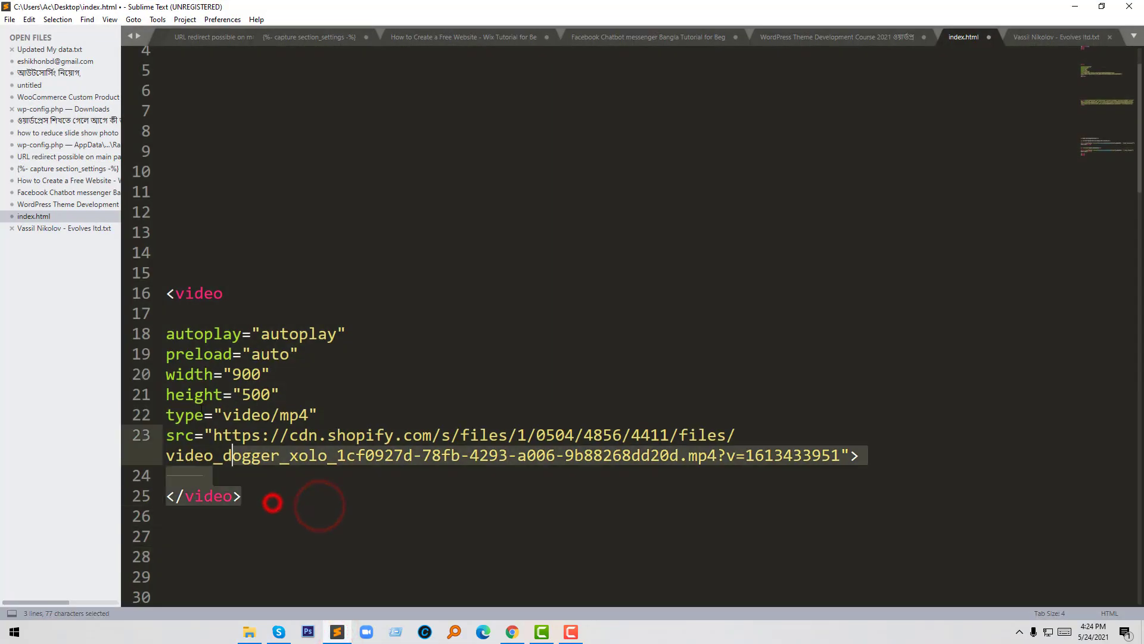
pyautogui.rightClick(204, 339)
pyautogui.click(235, 375)
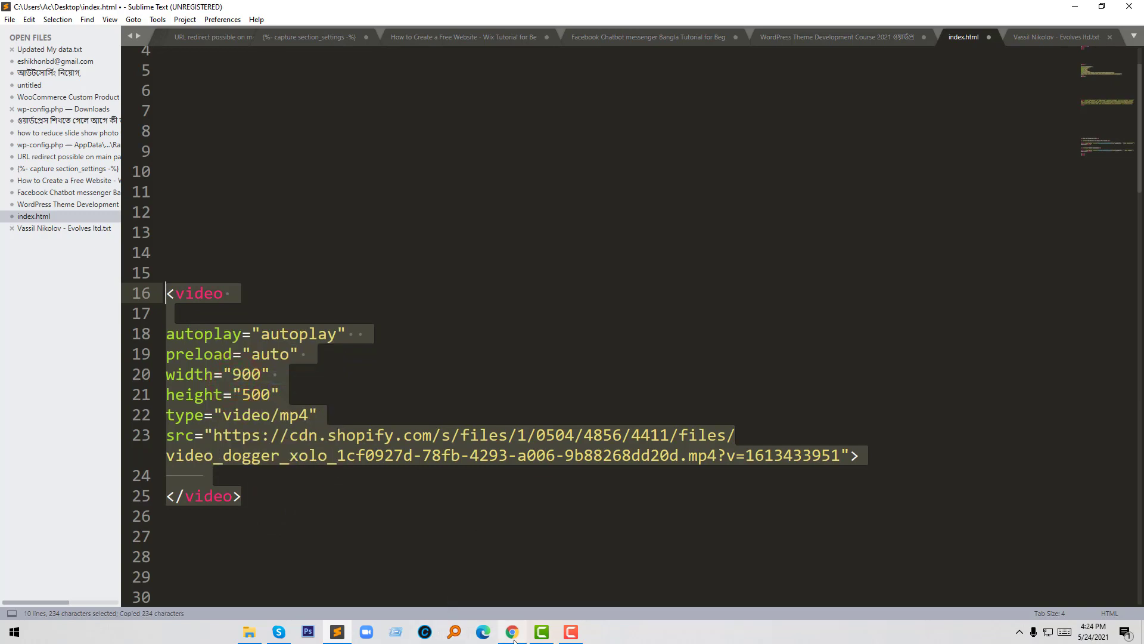
# Paste the video tag code into the Custom HTML field so the preview autoplays the video
pyautogui.click(511, 633)
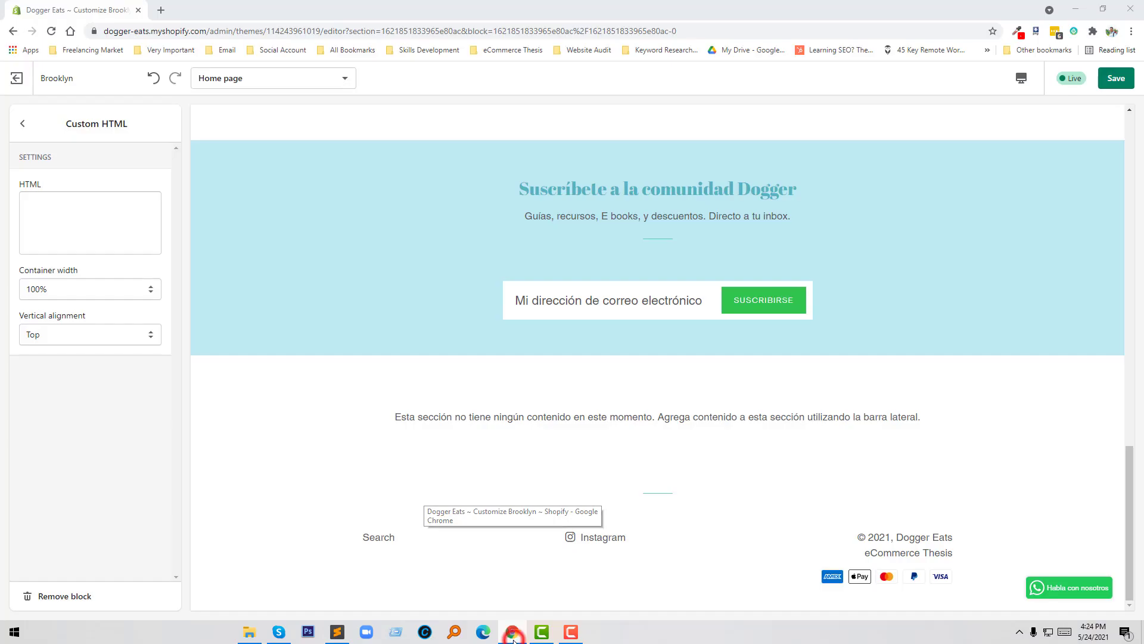
pyautogui.click(111, 230)
pyautogui.hotkey('ctrl', 'v')
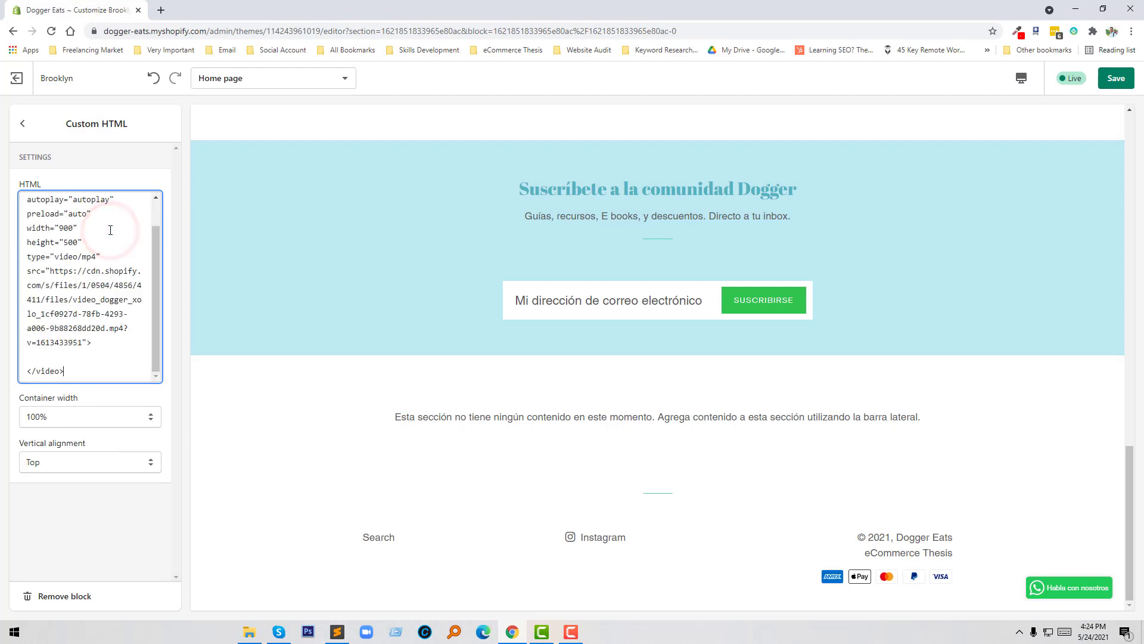
pyautogui.scroll(3, 89, 299)
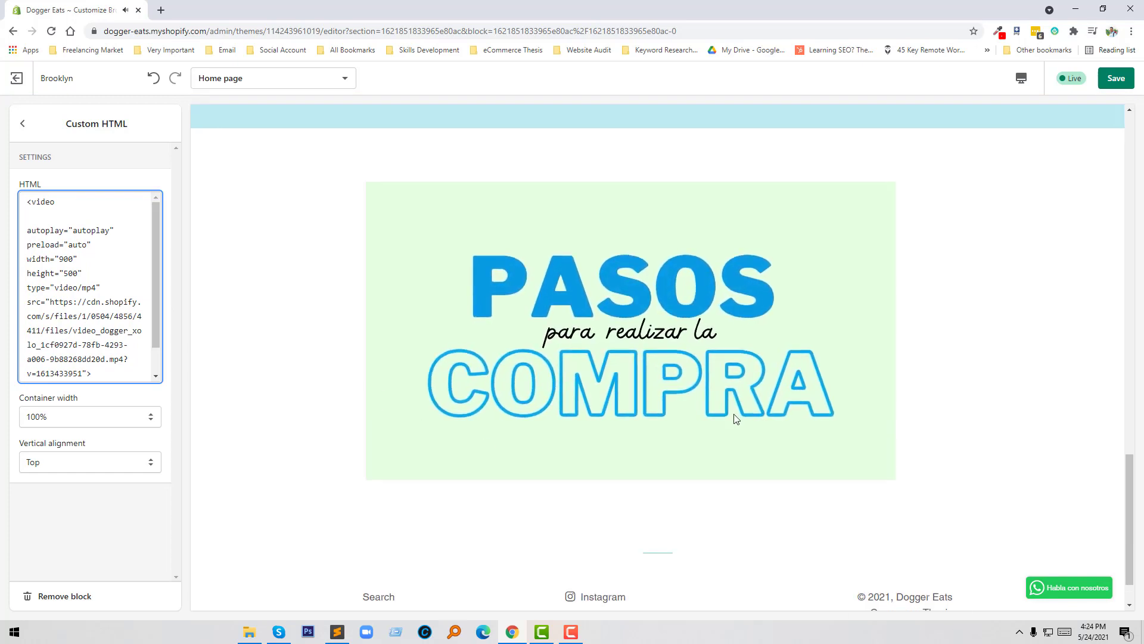
# Lower the system volume from the tray while the preview video plays
pyautogui.click(1021, 631)
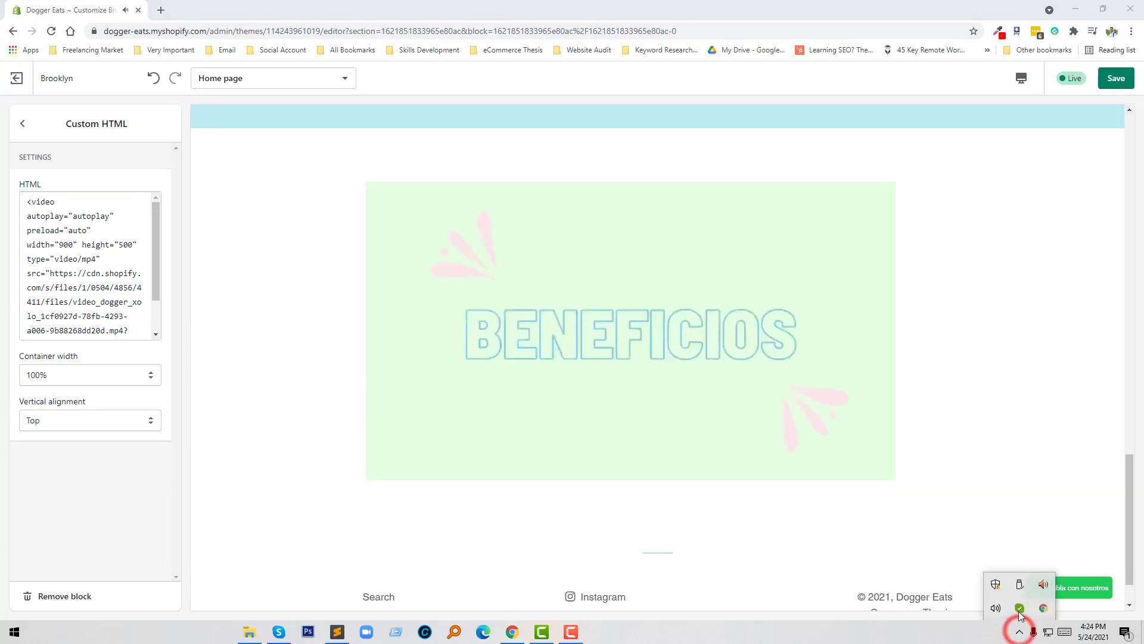
pyautogui.click(996, 609)
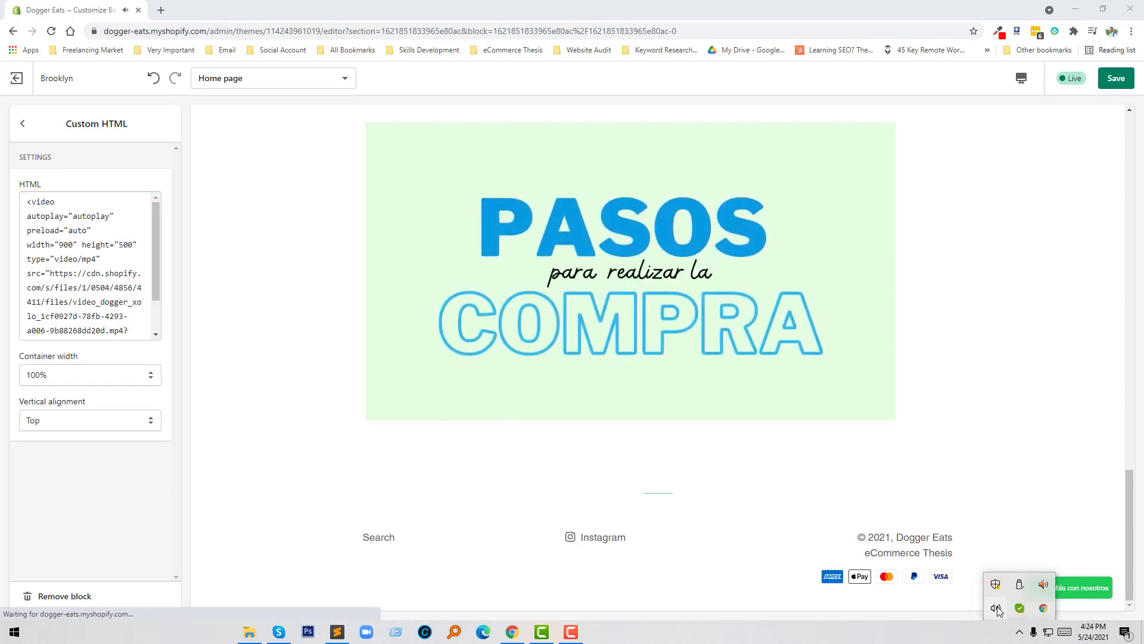
pyautogui.click(997, 609)
pyautogui.moveTo(1015, 604); pyautogui.dragTo(997, 604)
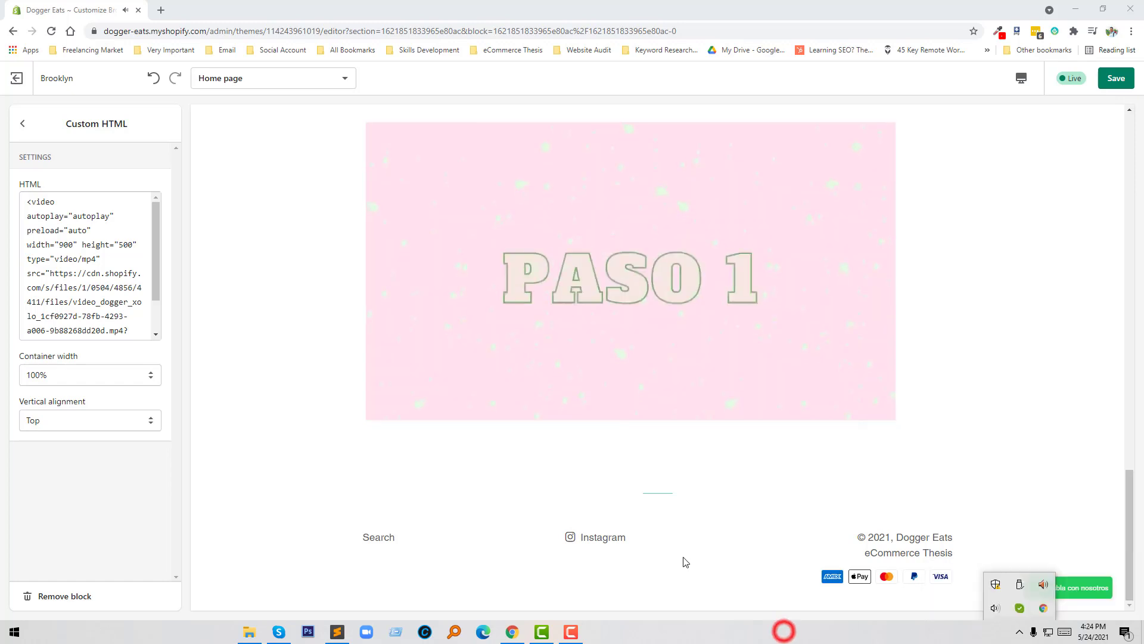
pyautogui.scroll(3, 680, 536)
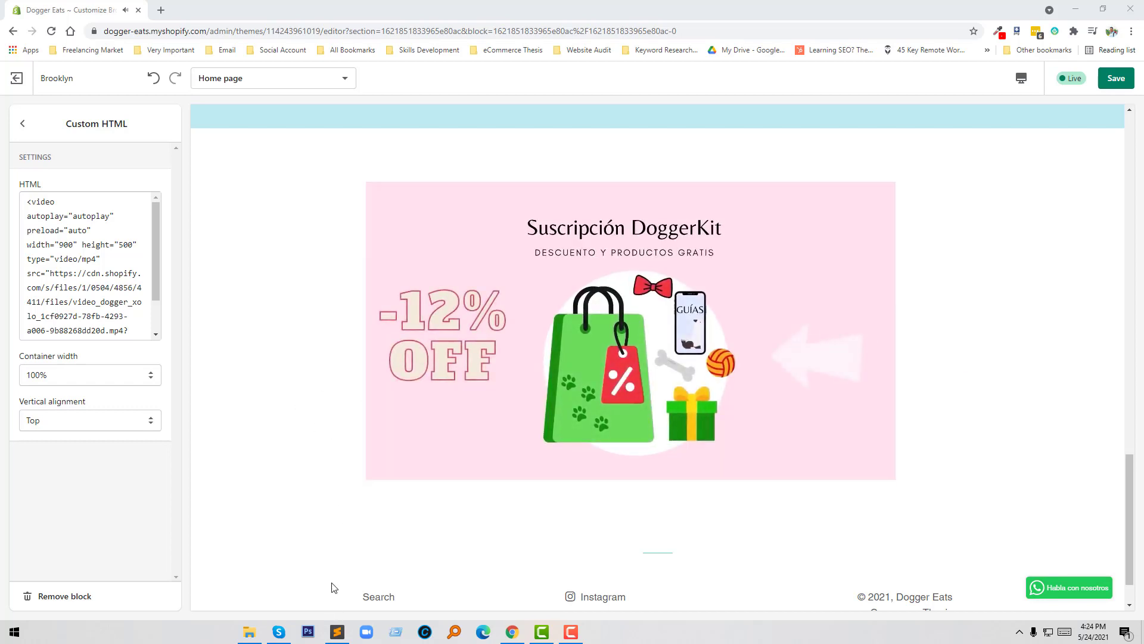
pyautogui.click(336, 632)
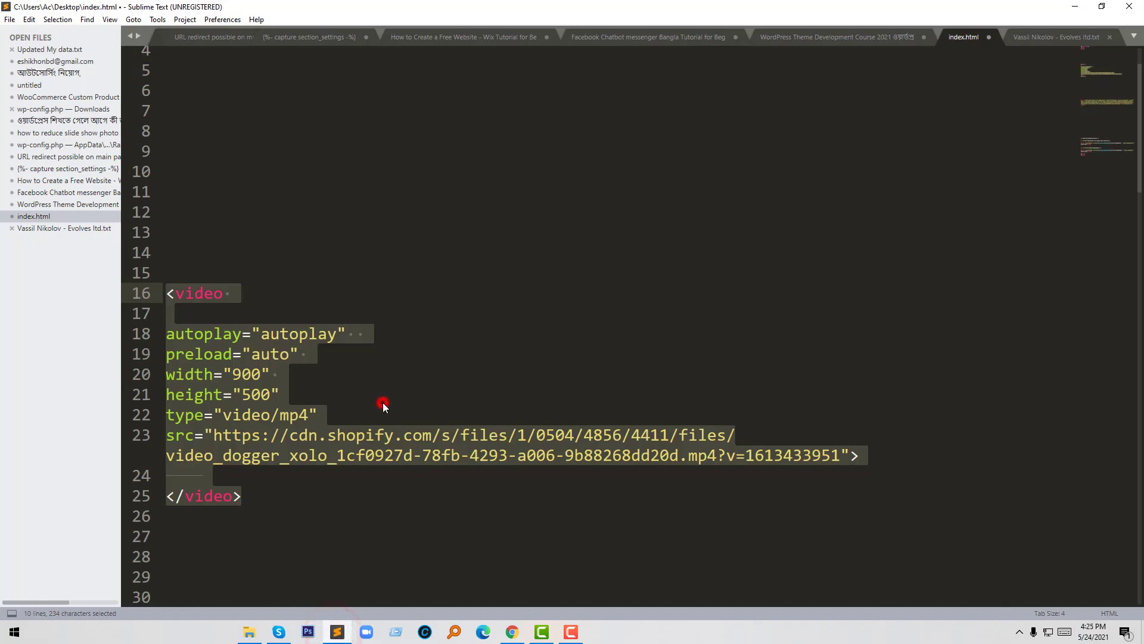
pyautogui.click(383, 394)
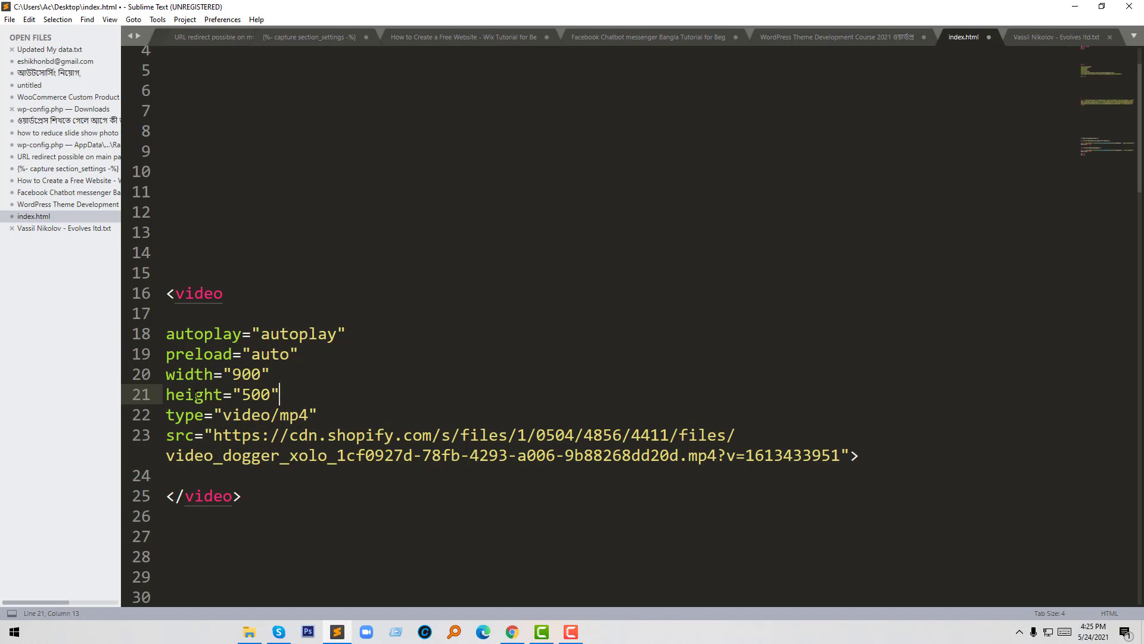
pyautogui.click(188, 436)
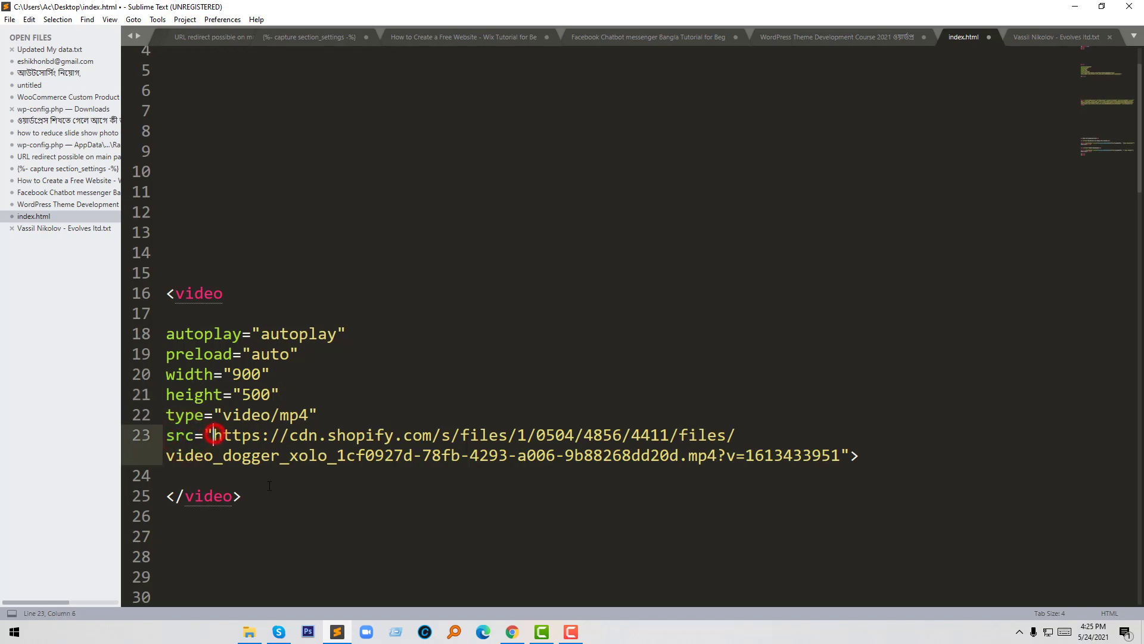
pyautogui.click(216, 435)
pyautogui.moveTo(241, 495); pyautogui.dragTo(167, 293)
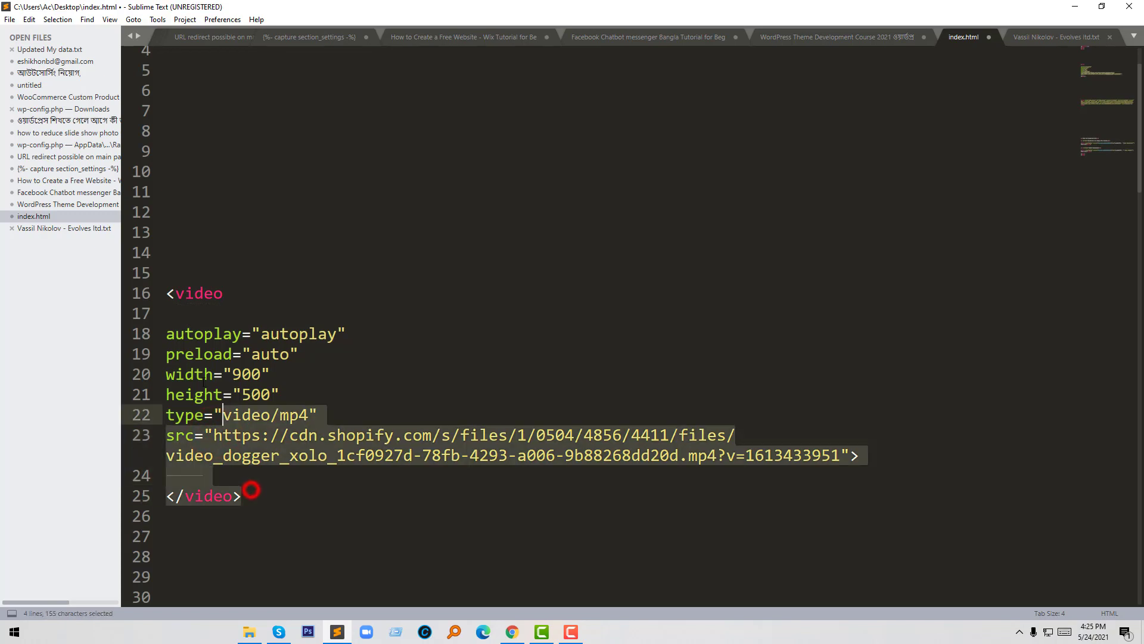
pyautogui.click(312, 497)
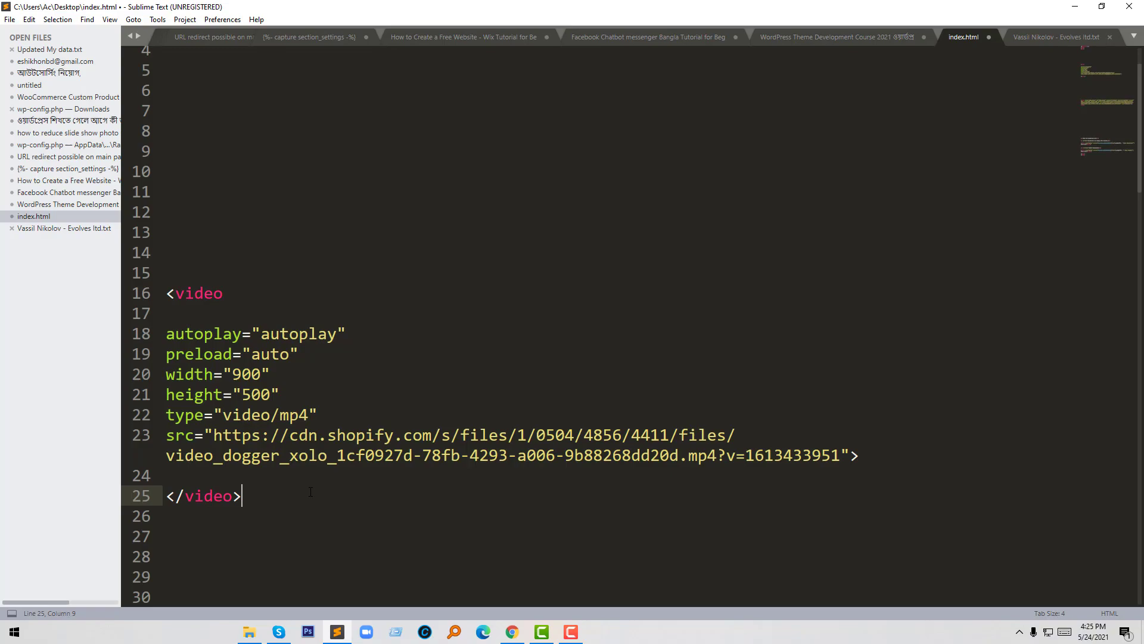
pyautogui.click(510, 632)
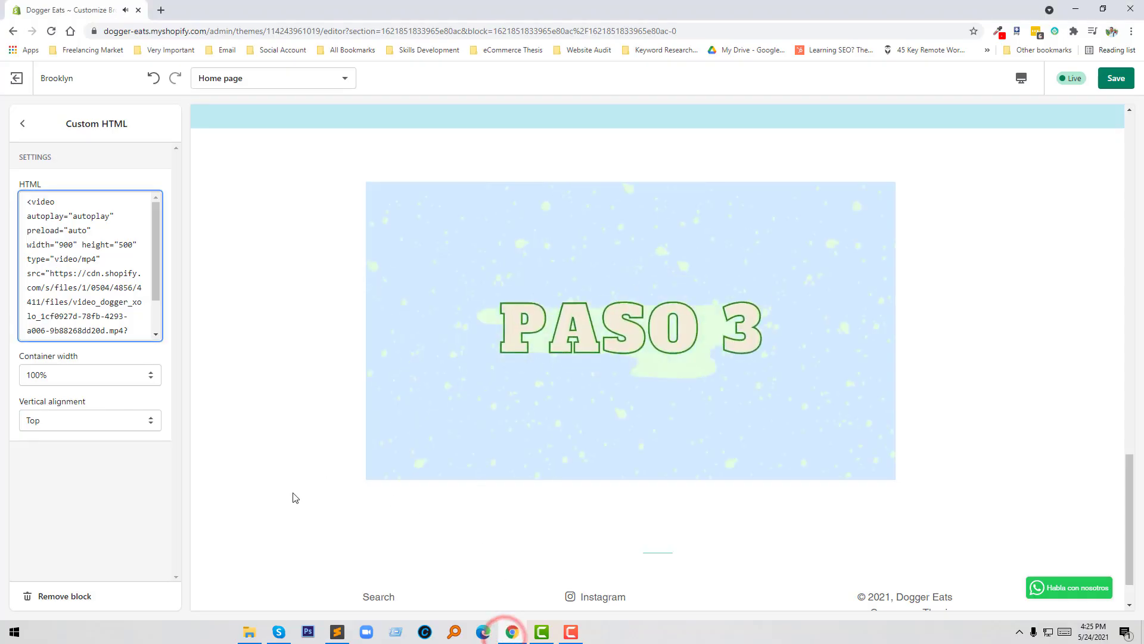
pyautogui.click(253, 505)
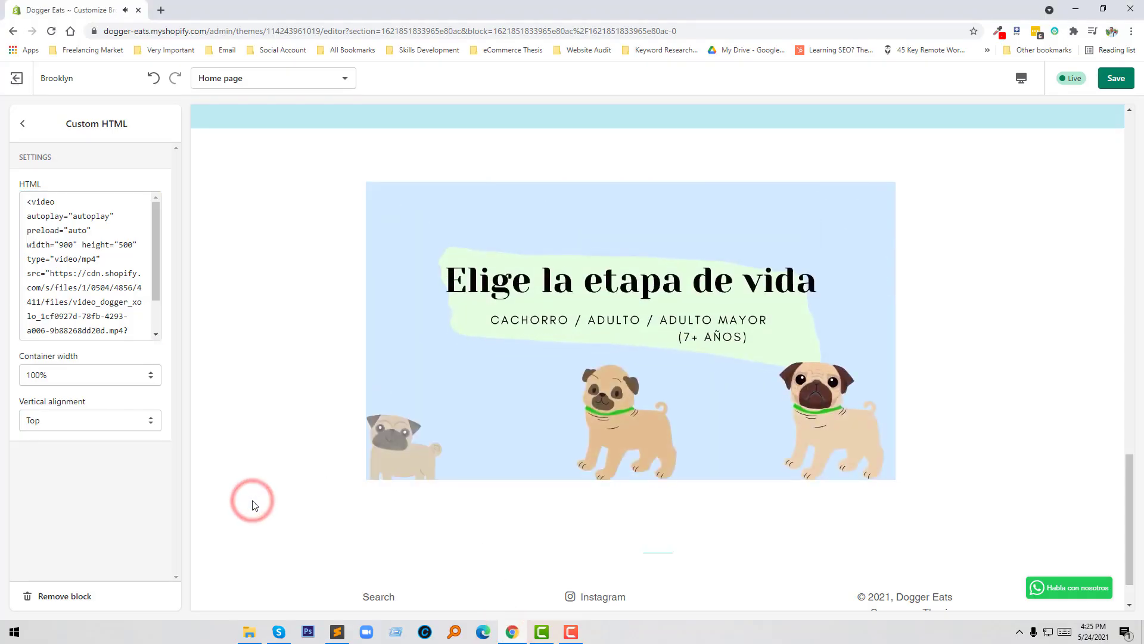